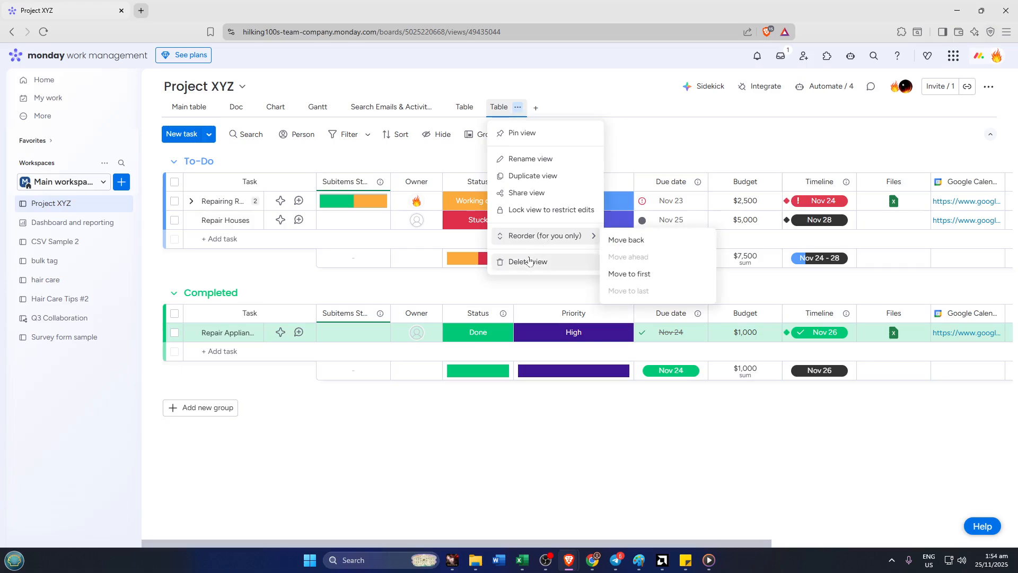
Delete the two extra Table views from the Project XYZ board
left_click(526, 261)
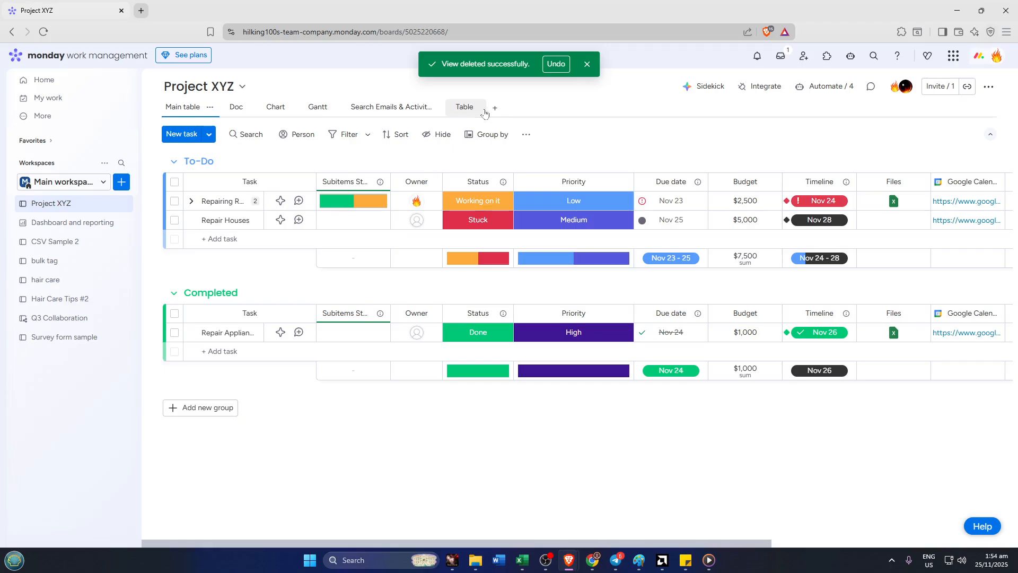
left_click(480, 111)
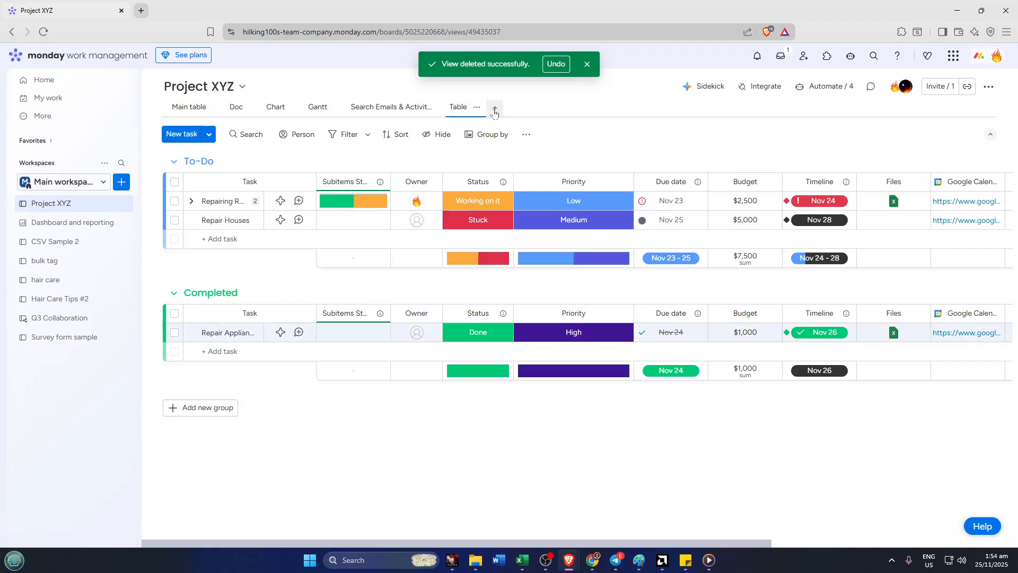
left_click(477, 107)
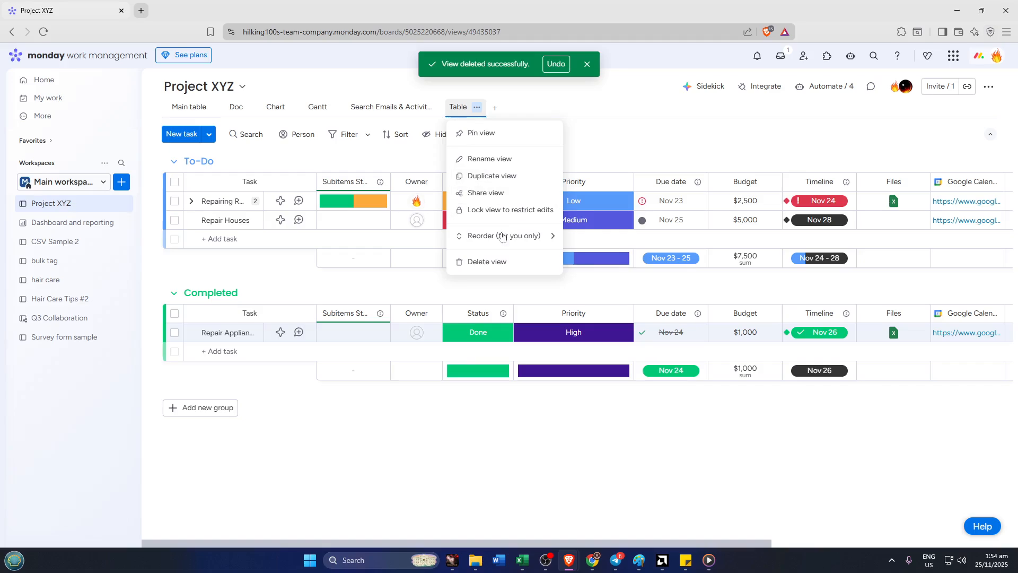
left_click(492, 262)
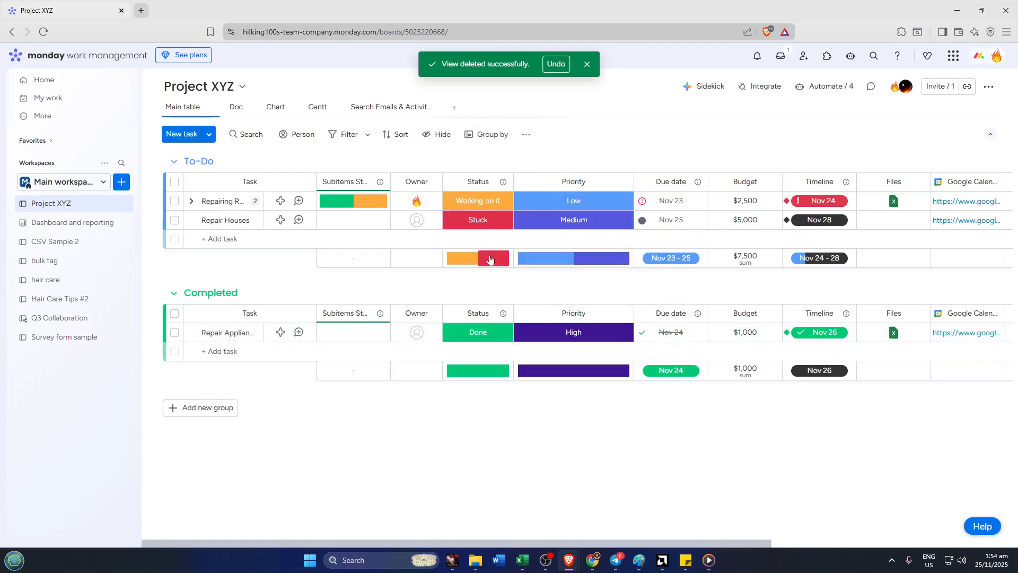
Look through the board's Doc, Chart and Gantt views, then return to the Main table and check its view options
left_click(240, 108)
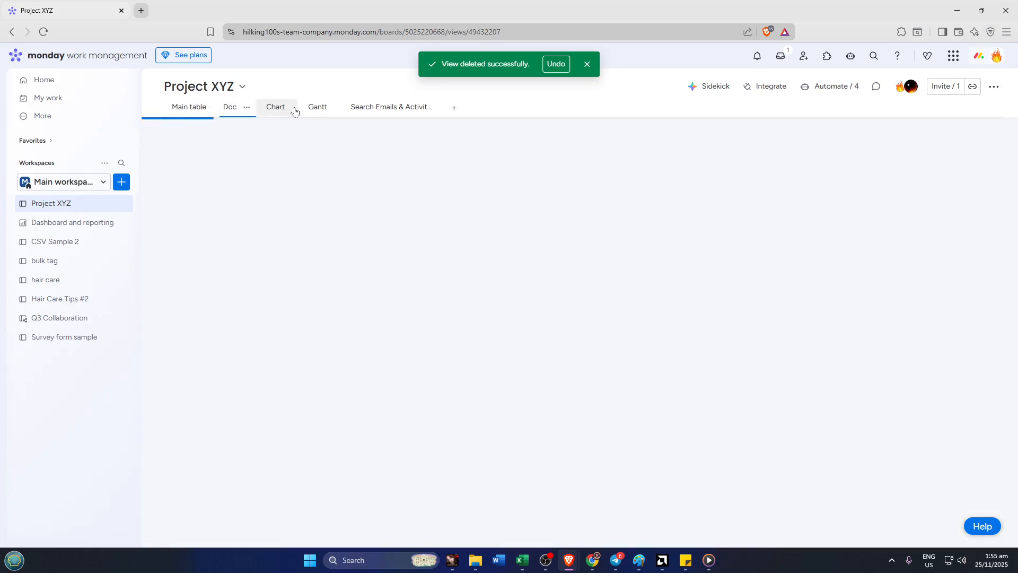
left_click(281, 109)
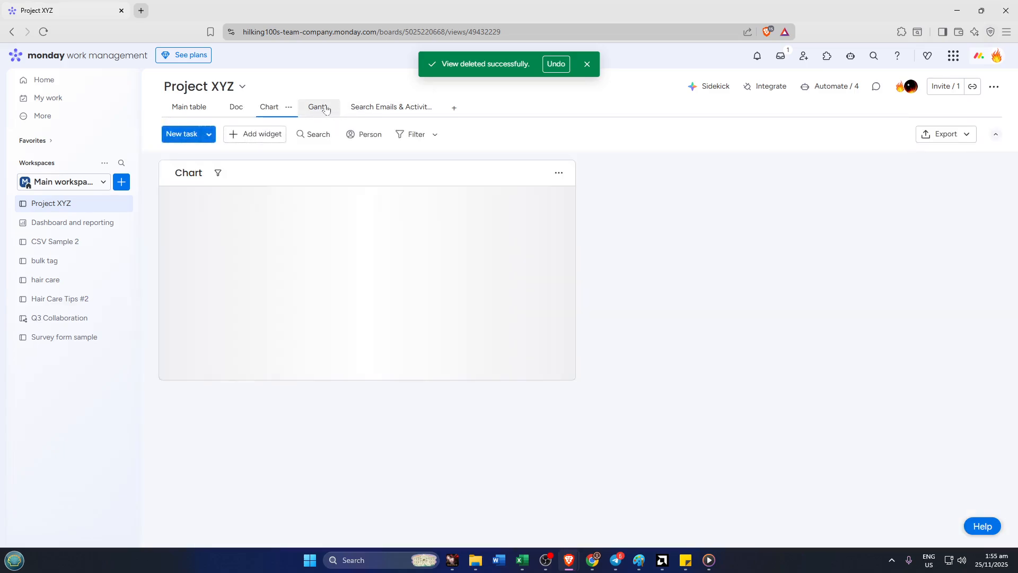
left_click(324, 109)
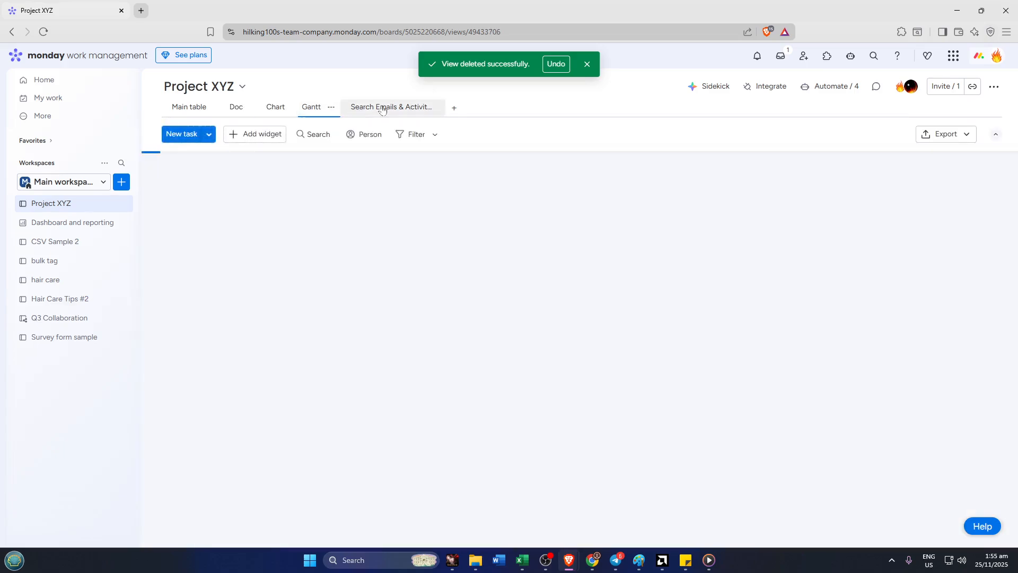
left_click(204, 109)
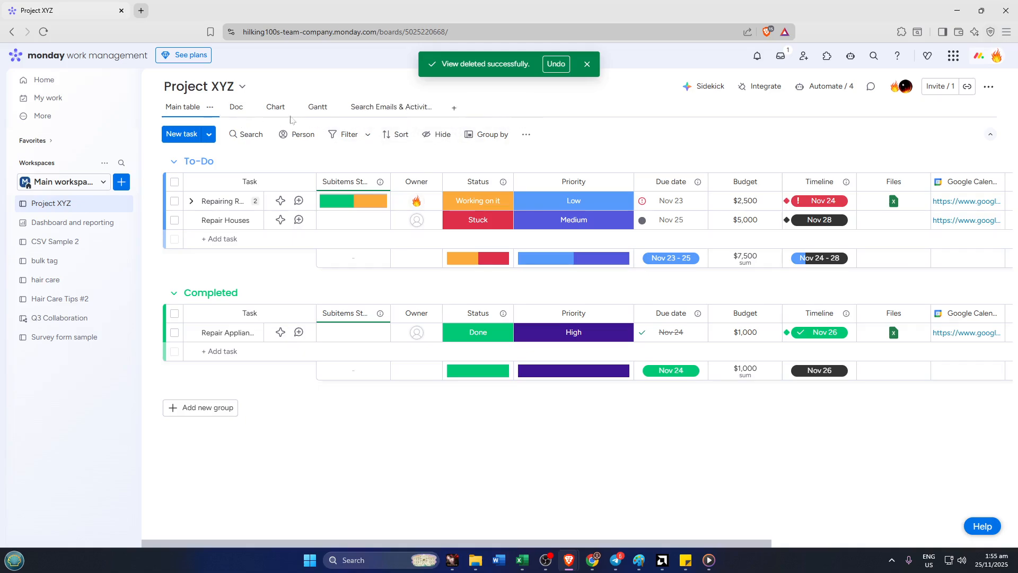
left_click(210, 107)
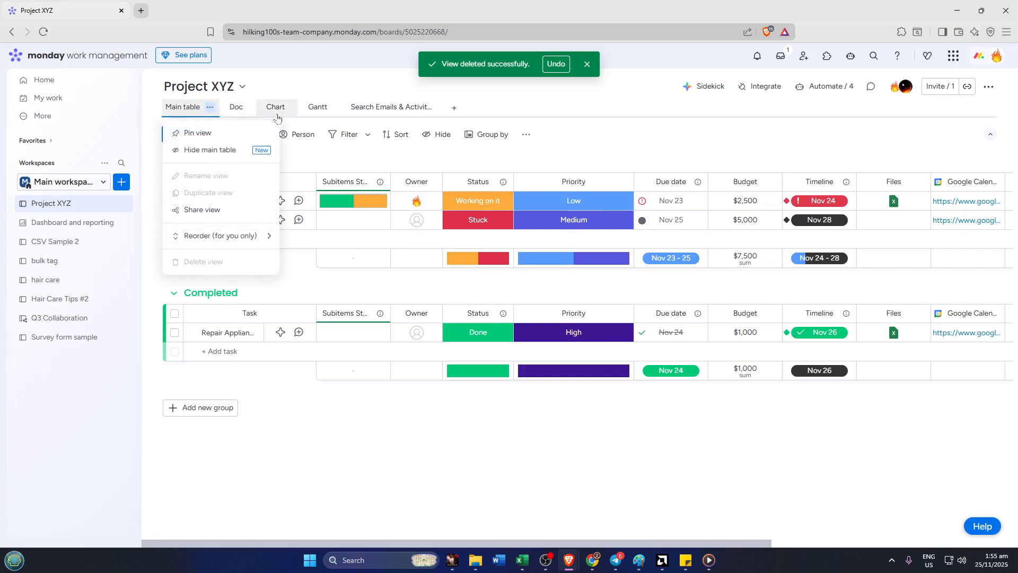
left_click(528, 150)
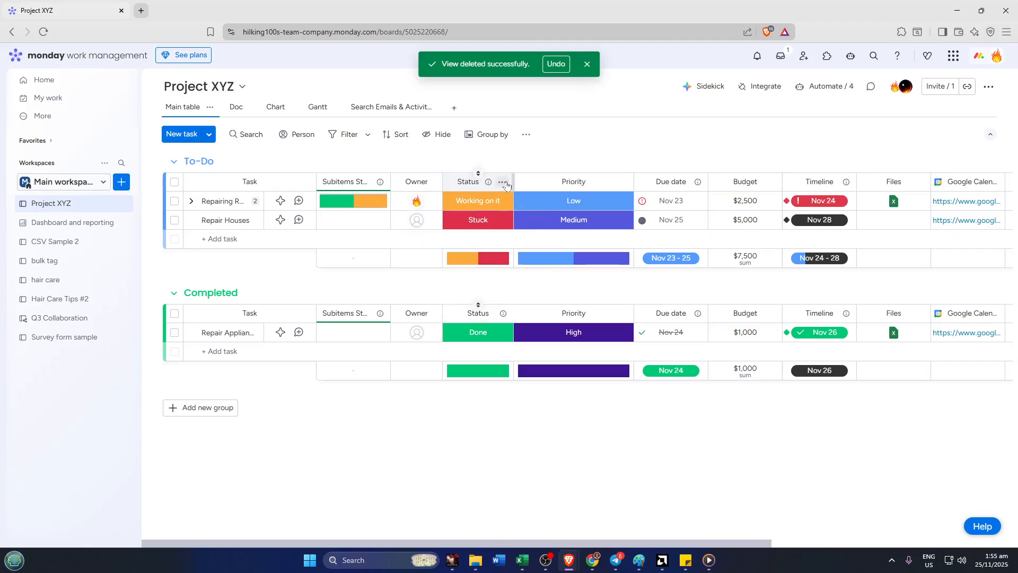
Review the Status column's options and settings, and look over the remaining columns of the Main table
left_click(503, 183)
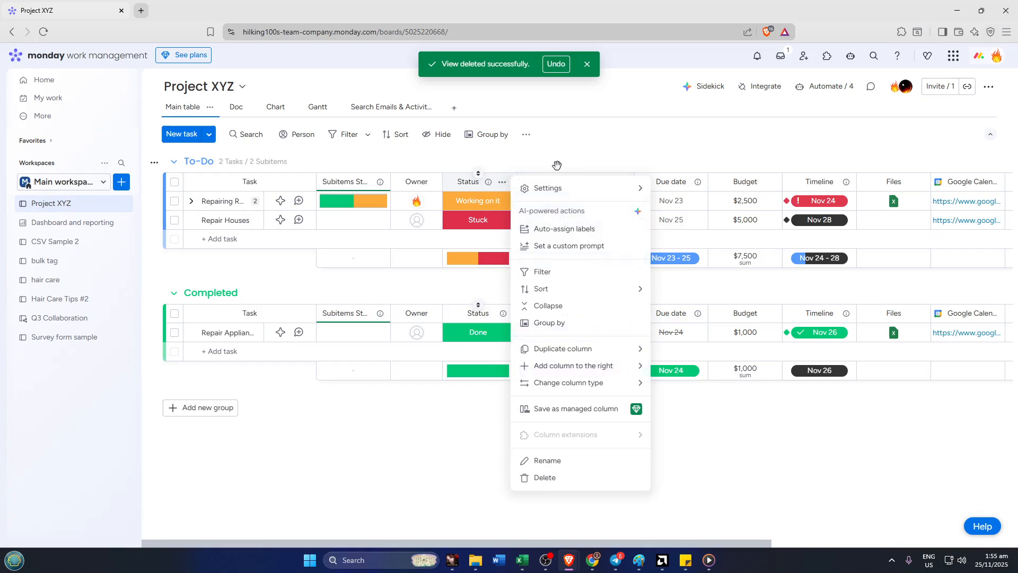
mouse_move(628, 192)
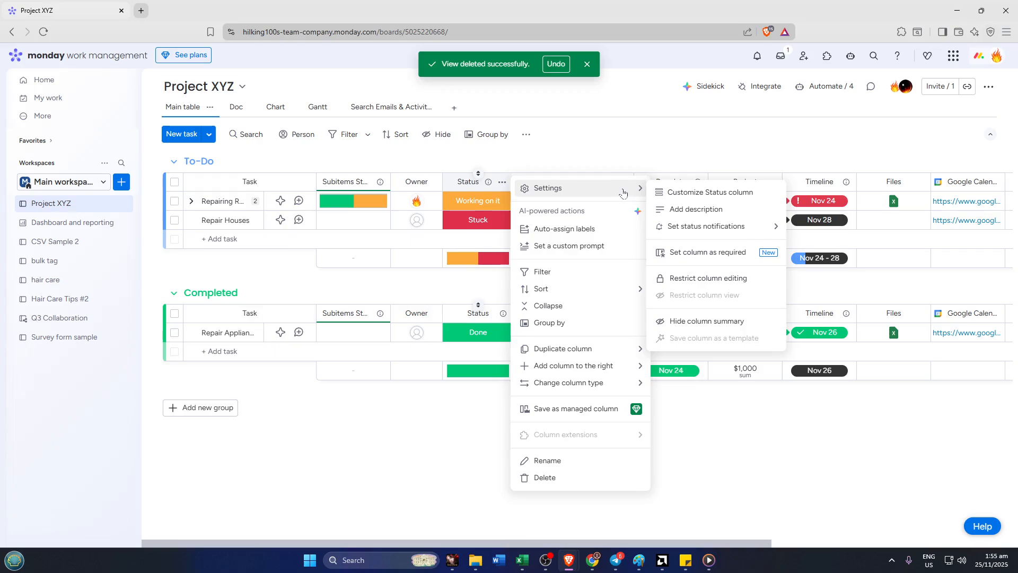
left_click(627, 152)
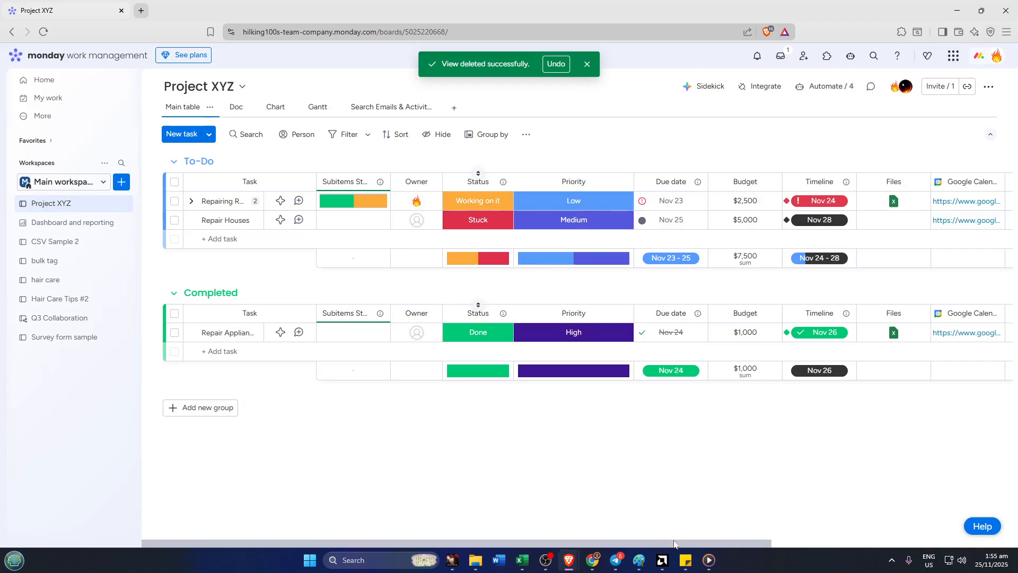
scroll(735, 536, "right", 2)
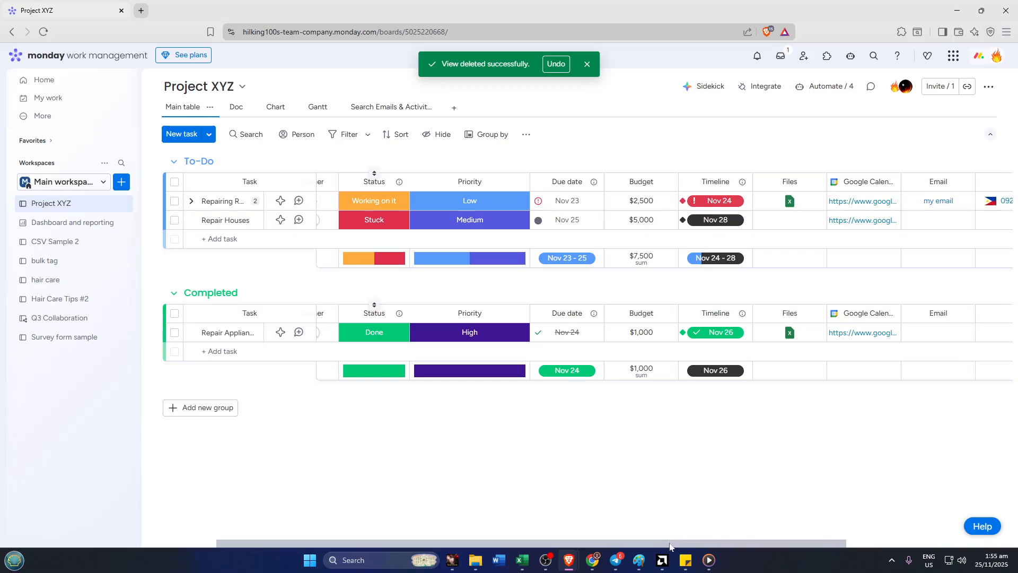
left_click_drag(647, 547, 350, 525)
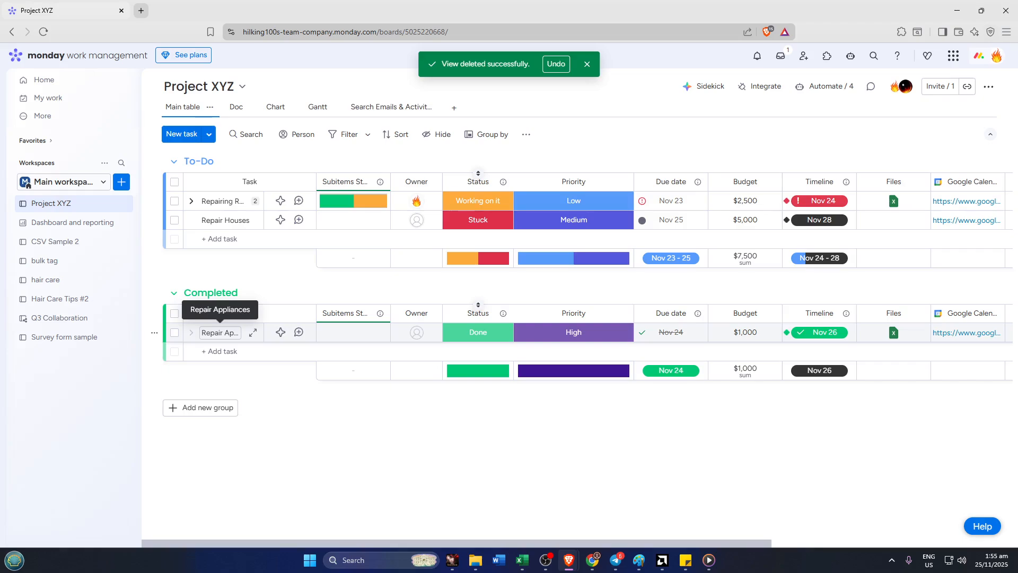
Move the Repair Appliances task into the To-Do group and back to Completed, and dismiss the deletion notification
left_click_drag(226, 302, 251, 213)
mouse_move(228, 249)
left_mouse_down()
mouse_move(213, 233)
mouse_move(212, 250)
left_mouse_up()
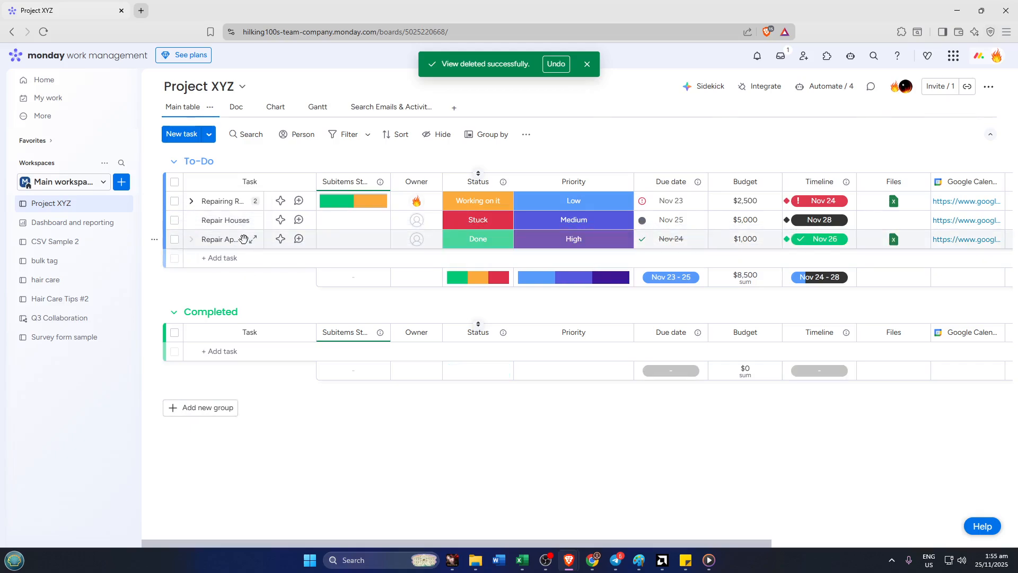
left_click_drag(250, 306, 243, 342)
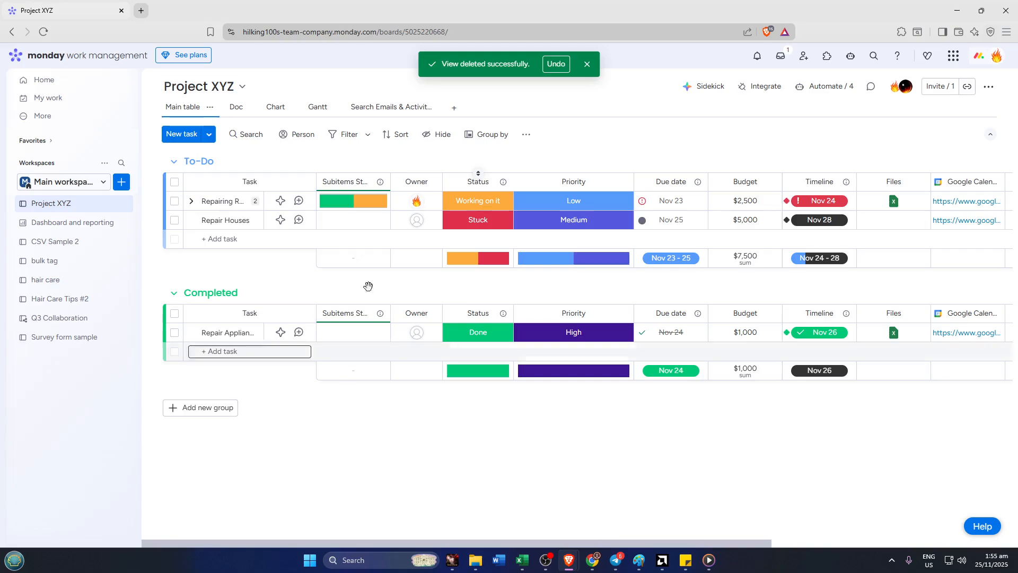
left_click(589, 66)
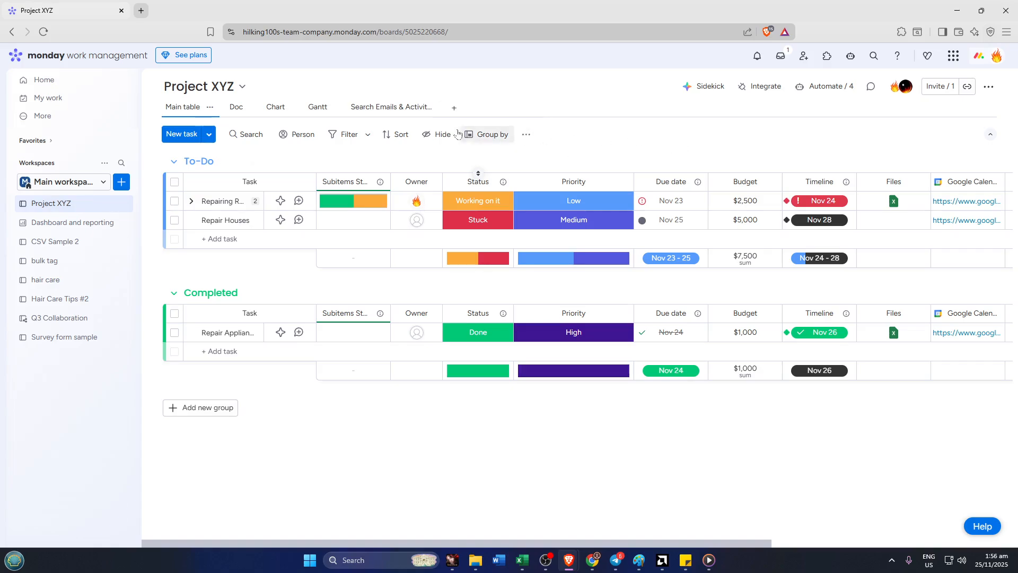
Filter the board with a quick filter to show only the To-Do group
left_click(350, 136)
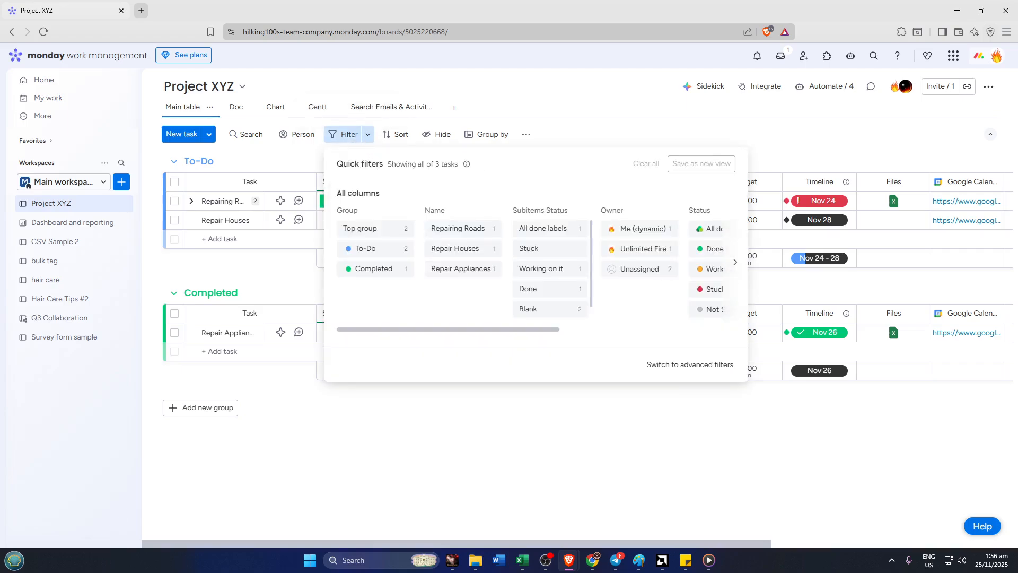
left_click(382, 254)
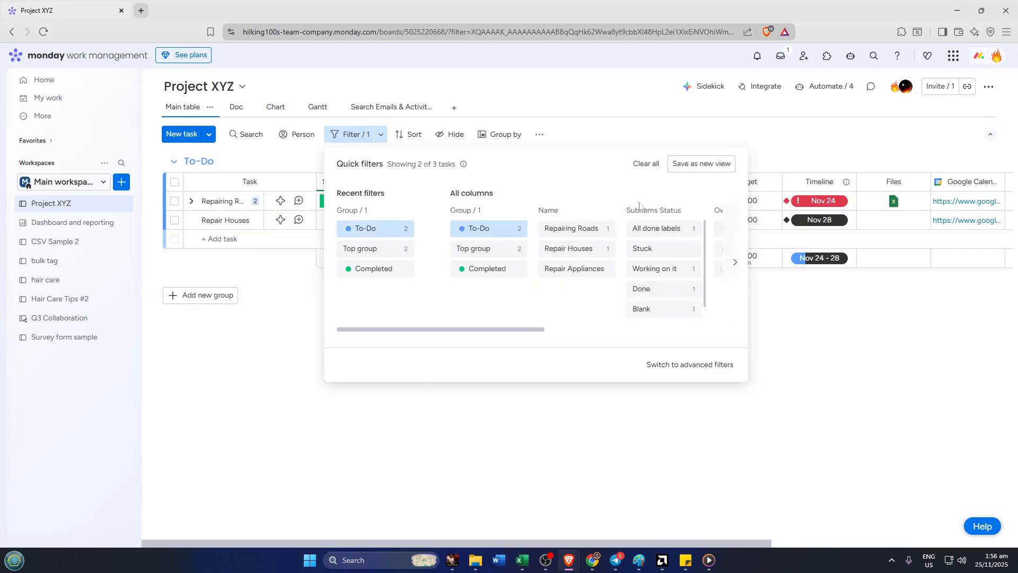
left_click(383, 234)
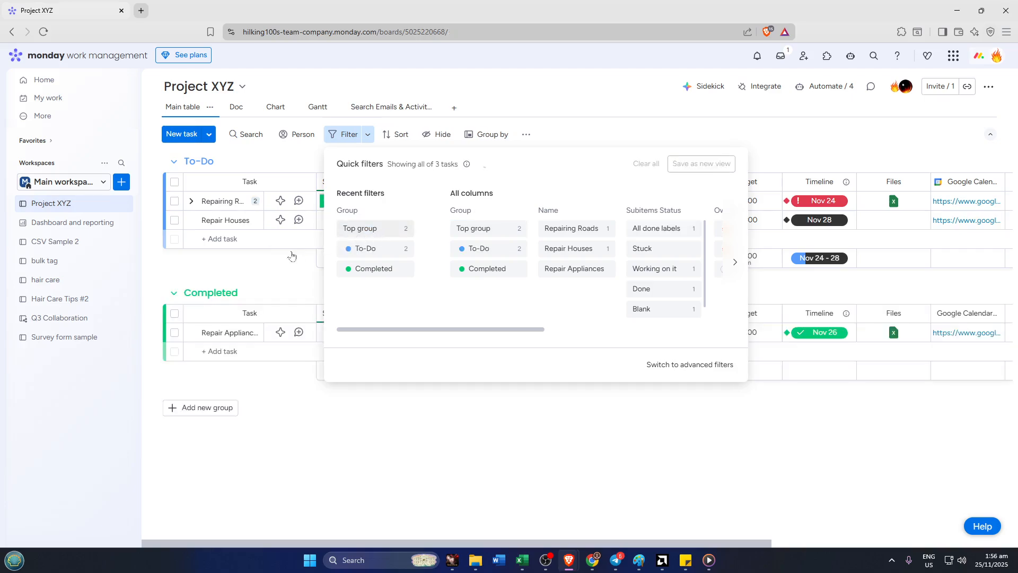
left_click(379, 252)
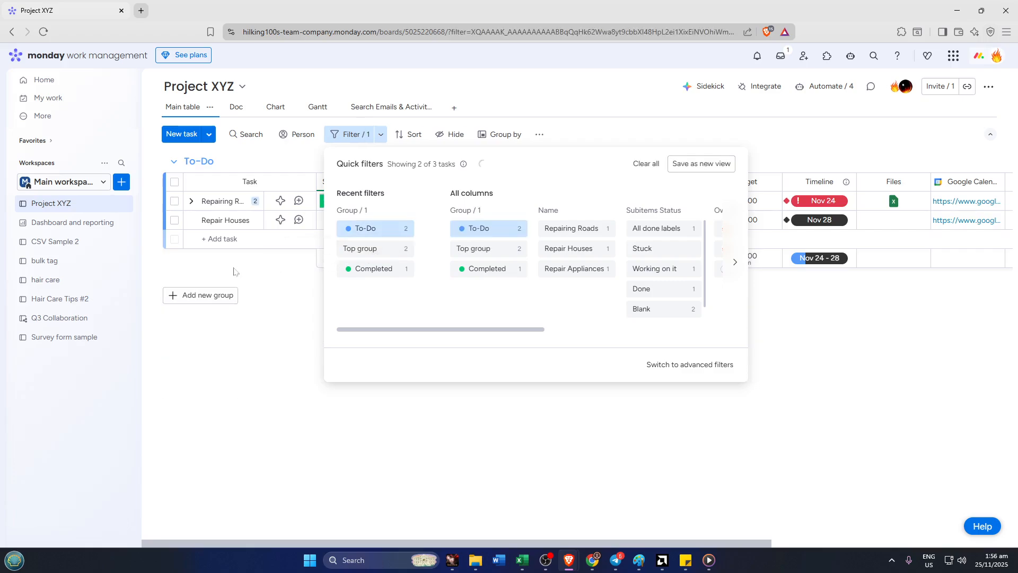
left_click(271, 382)
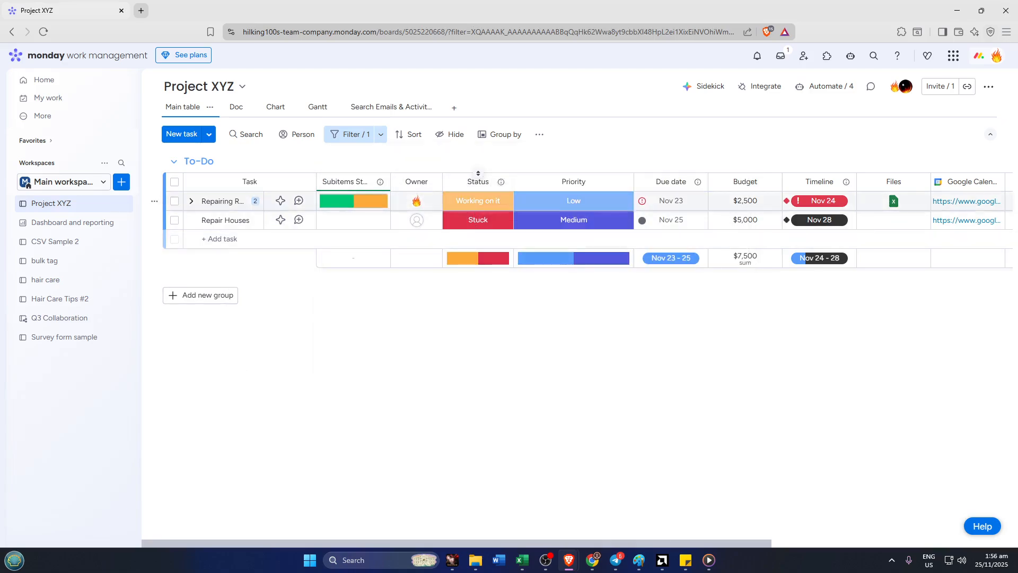
Replace the To-Do group filter with a quick filter for Subitems Status "Working on it"
left_click(366, 135)
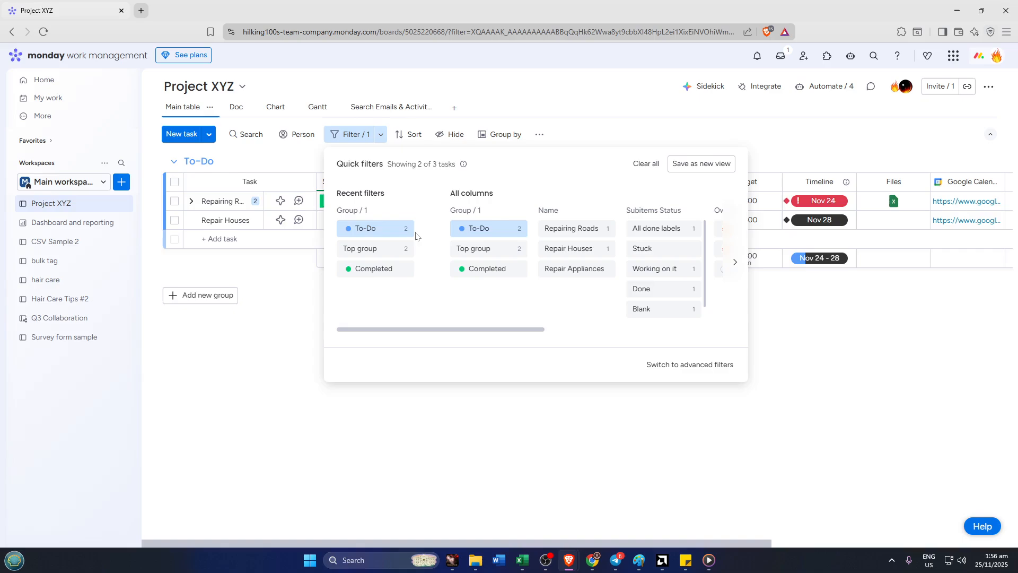
left_click(371, 229)
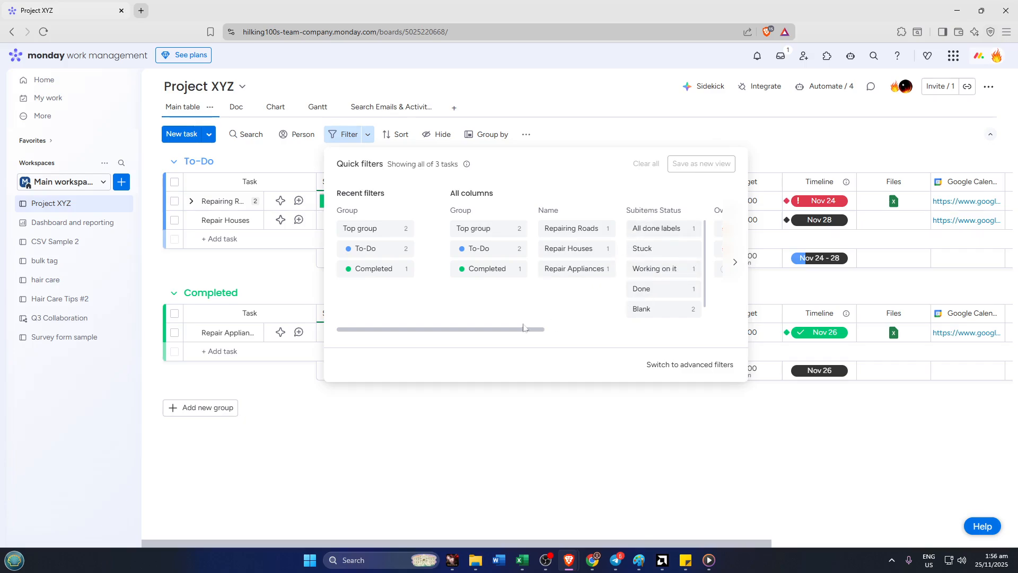
left_click_drag(502, 332, 540, 337)
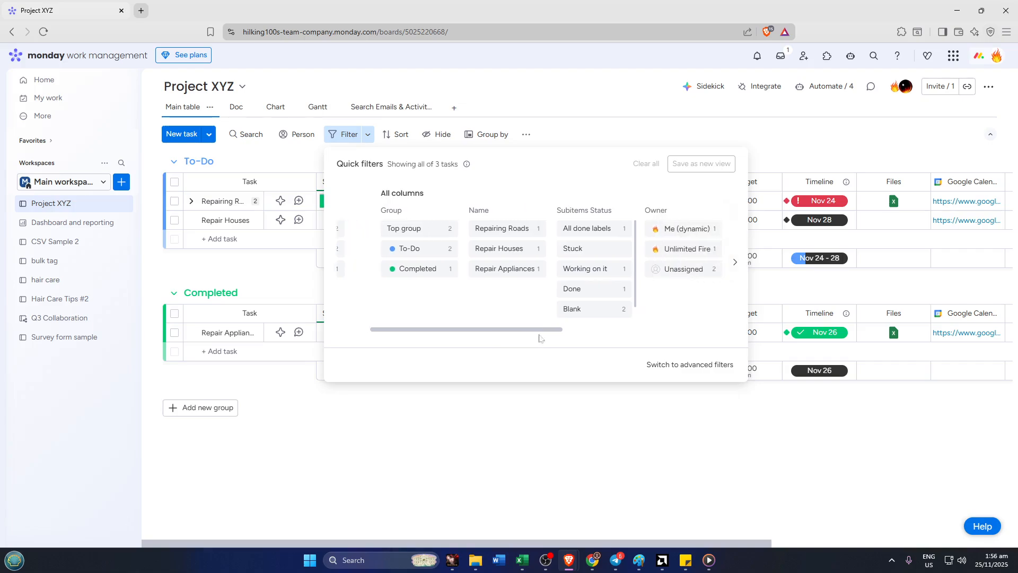
left_click(590, 272)
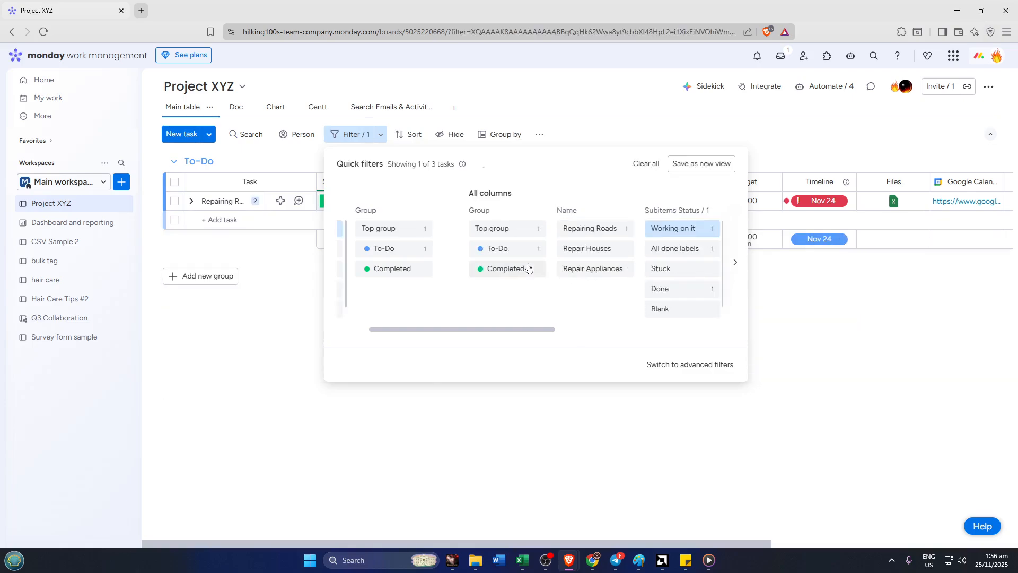
left_click(309, 314)
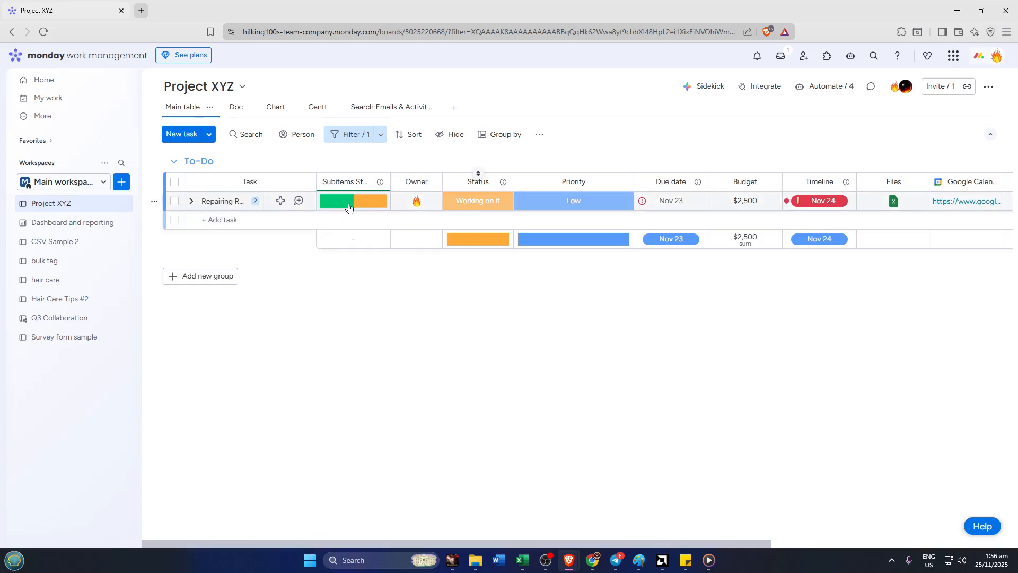
left_click(223, 219)
Remove the Subitems Status filter from the board and close the filter settings
left_click(378, 138)
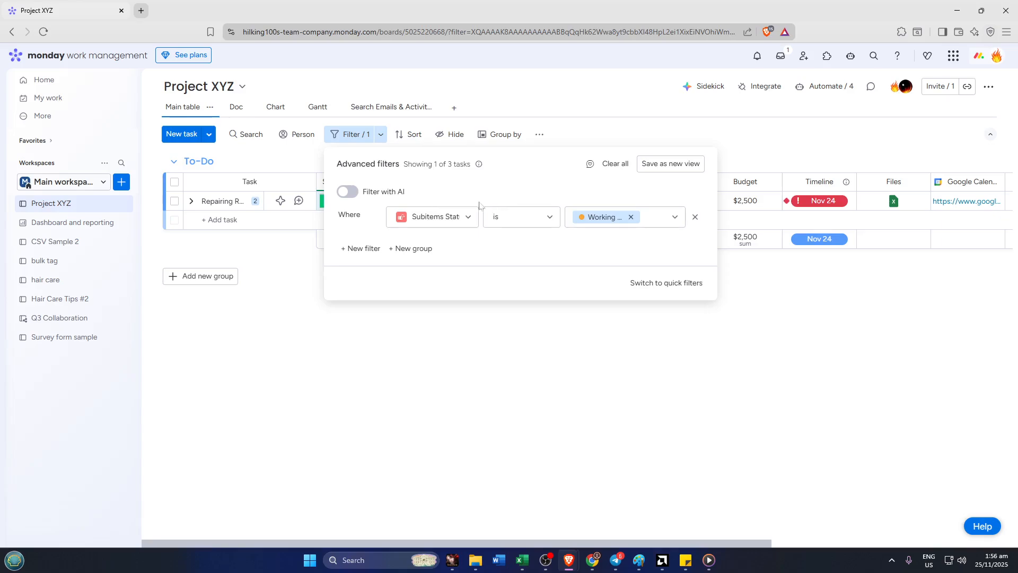
left_click(694, 218)
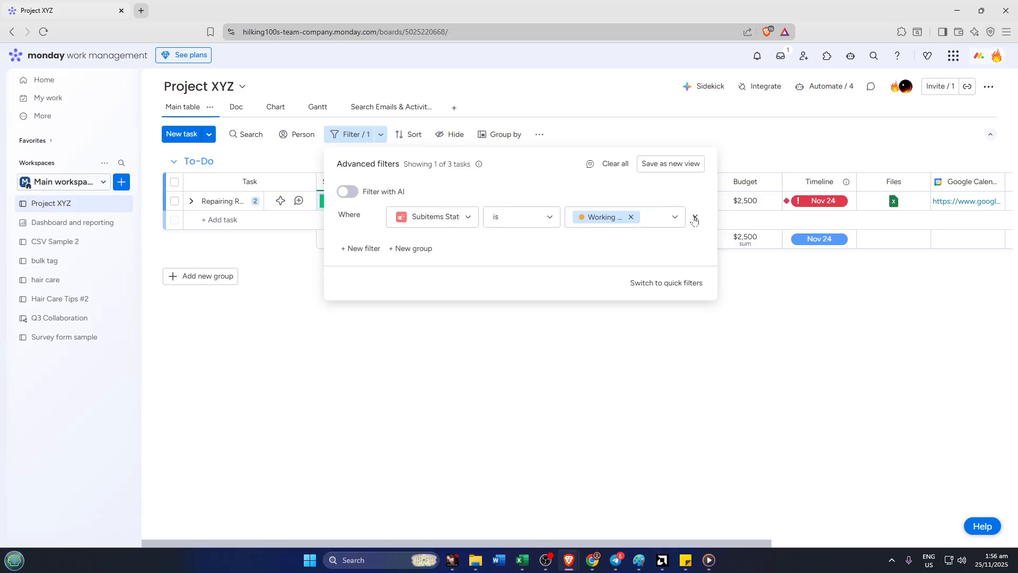
left_click(539, 119)
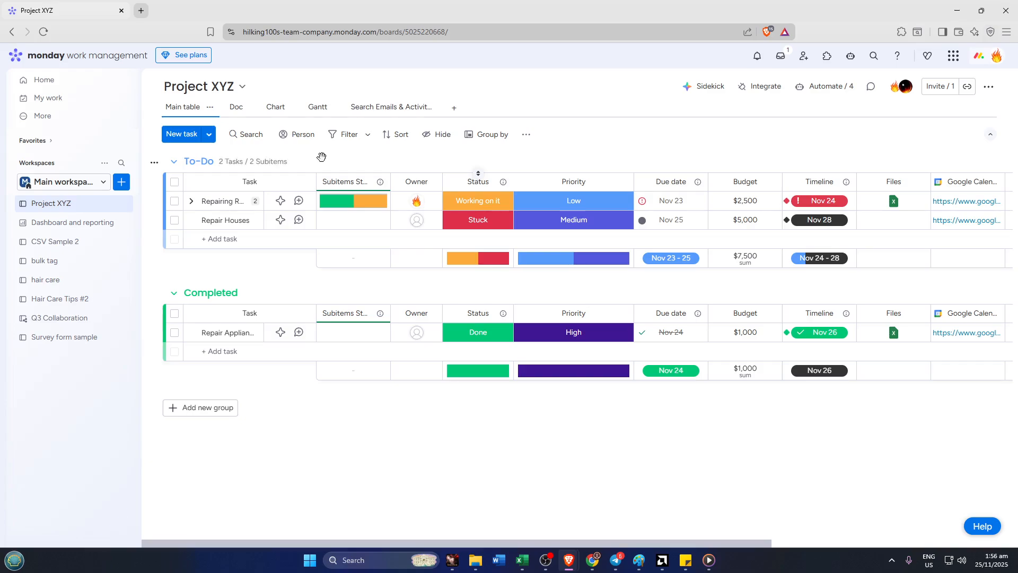
Add a new Table view to the board and rename it New View
left_click(454, 107)
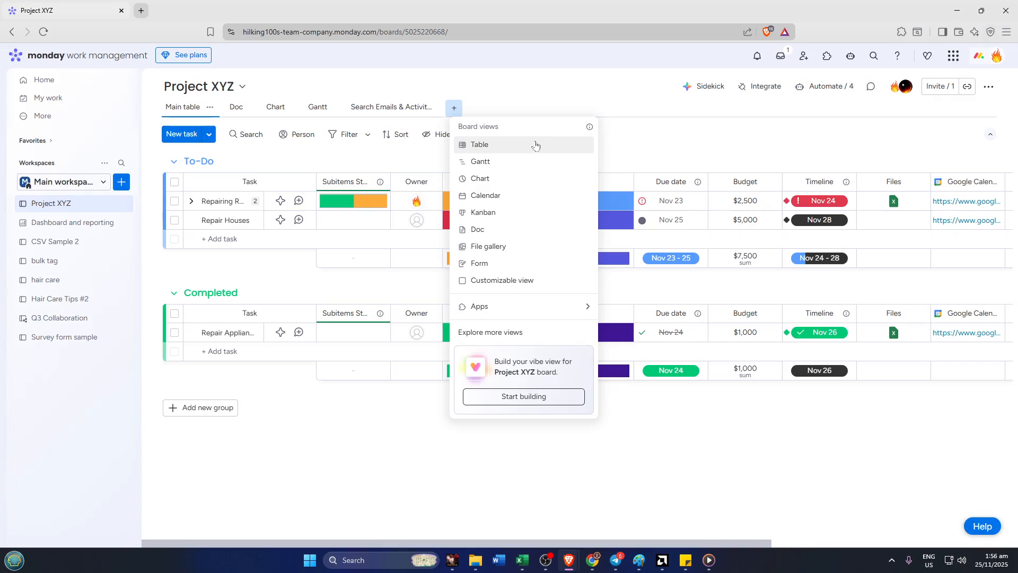
key("Escape")
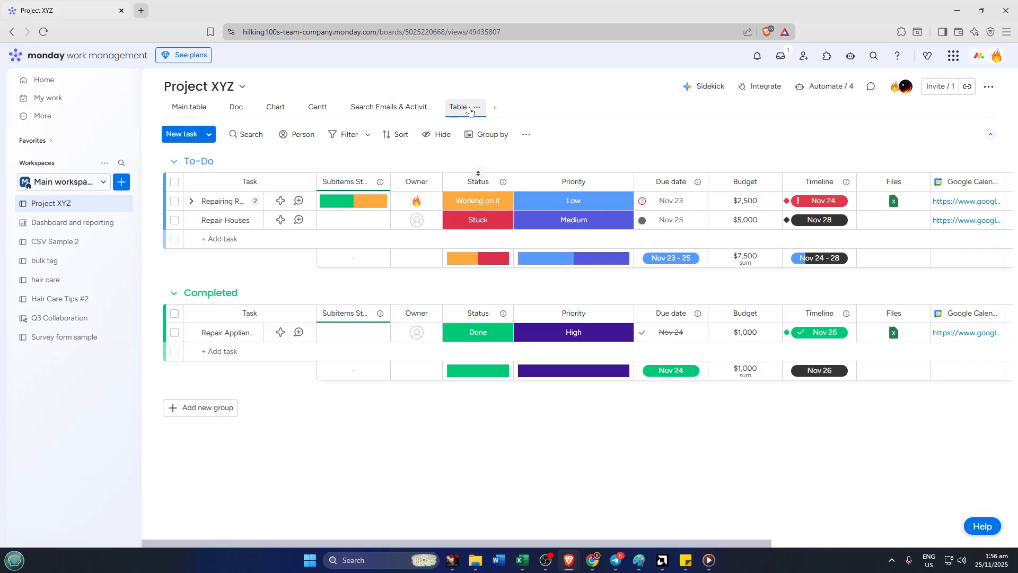
left_click(477, 108)
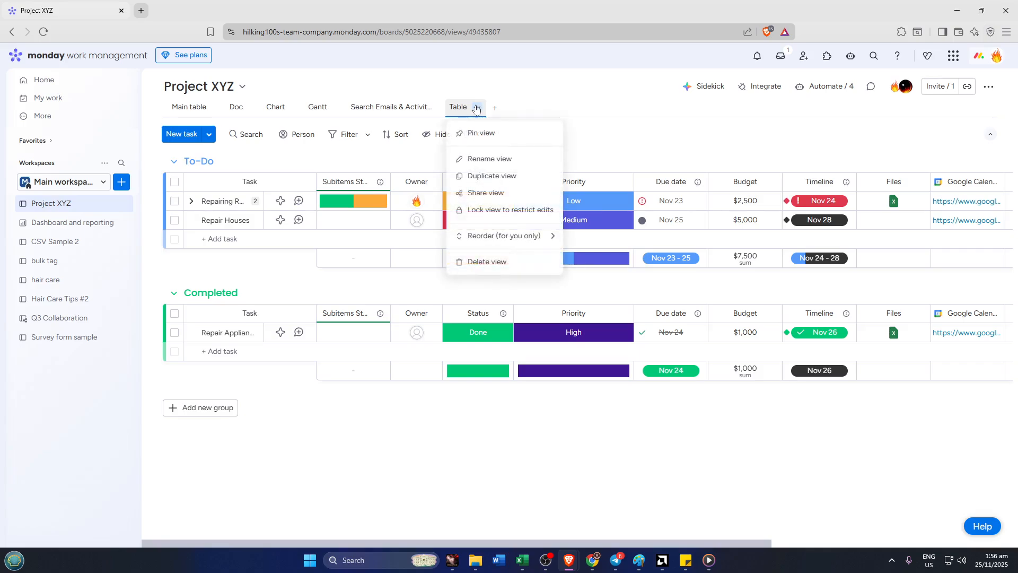
left_click(482, 159)
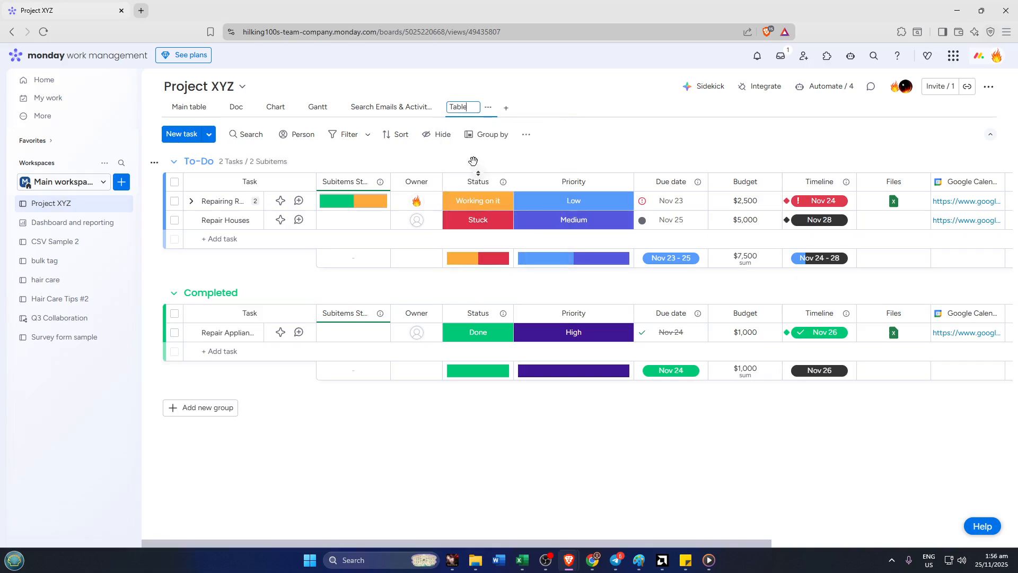
key("ctrl+a")
type("New View")
key("Return")
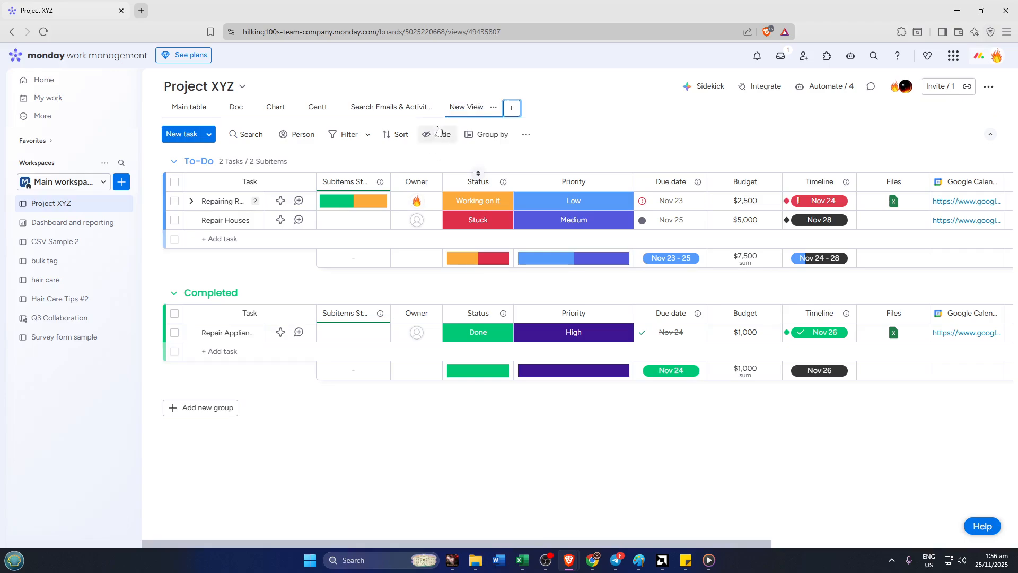
Open the list of columns for grouping the items in New View
left_click(484, 135)
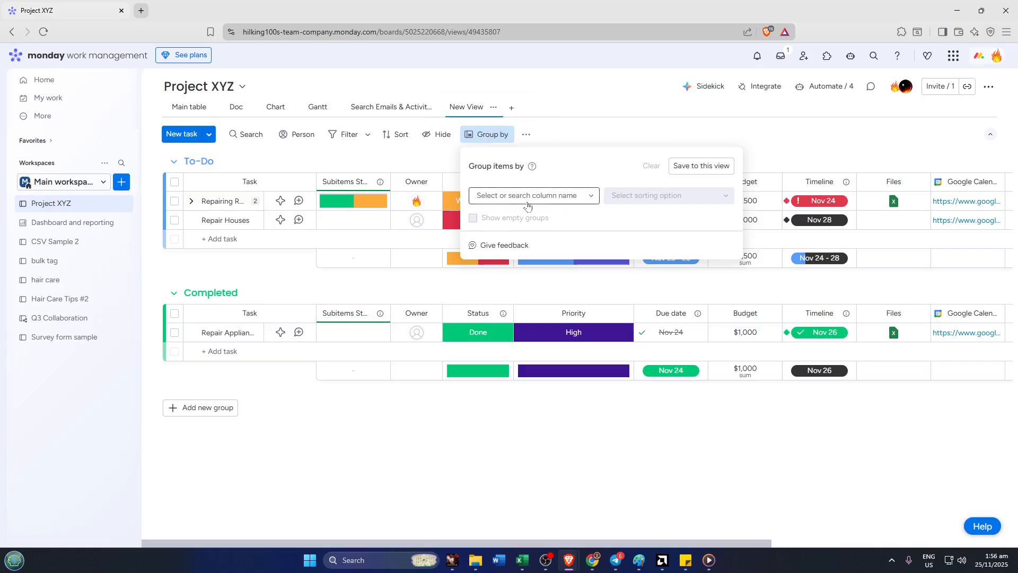
left_click(557, 200)
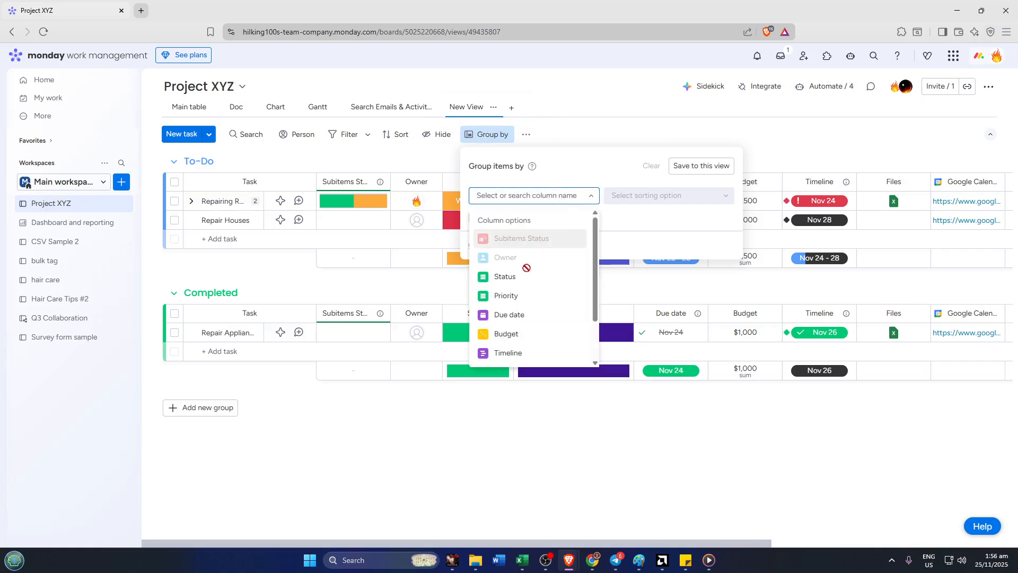